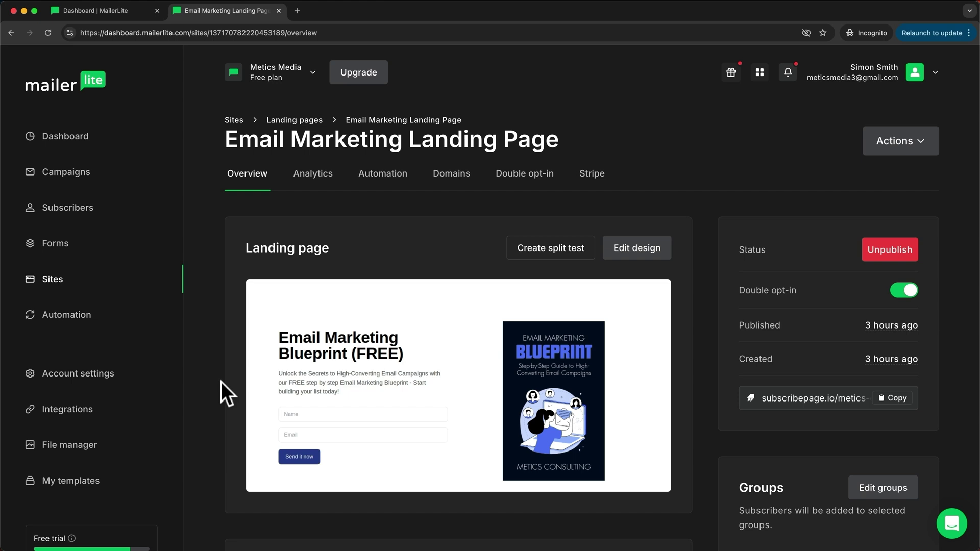
Step: From the Automation section, start creating a new automation and browse the template list
{"action": "left_click", "coordinate": [75, 321]}
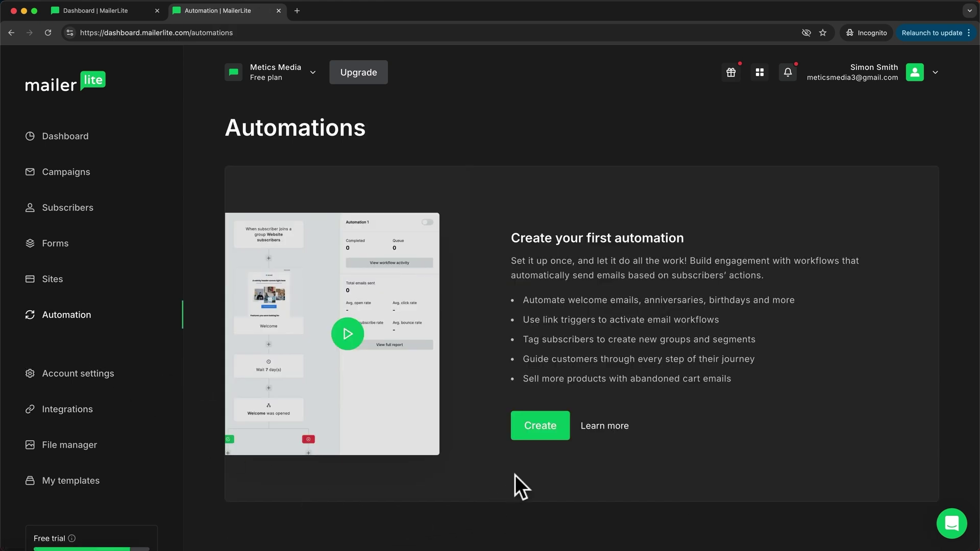
{"action": "left_click", "coordinate": [533, 424]}
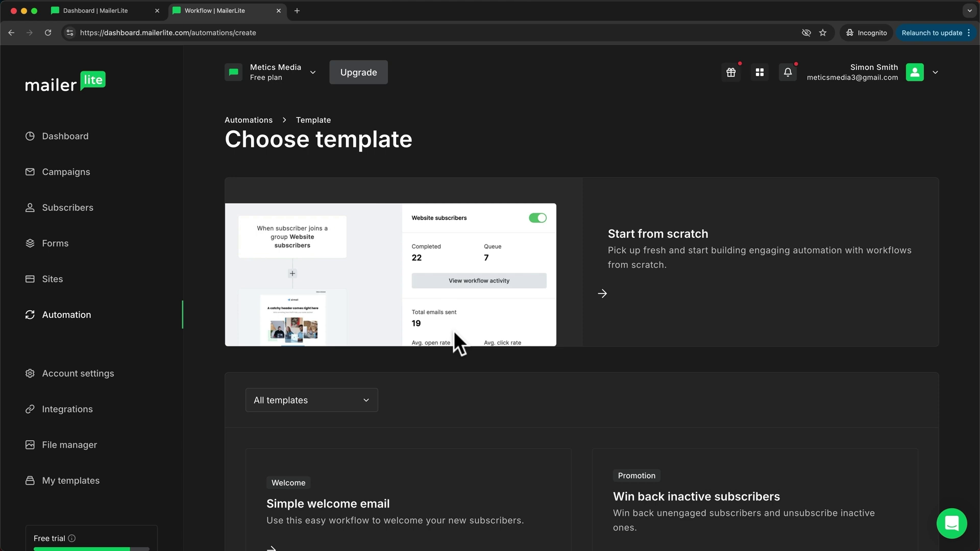
{"action": "scroll", "coordinate": [689, 321], "scroll_direction": "down", "scroll_amount": 6}
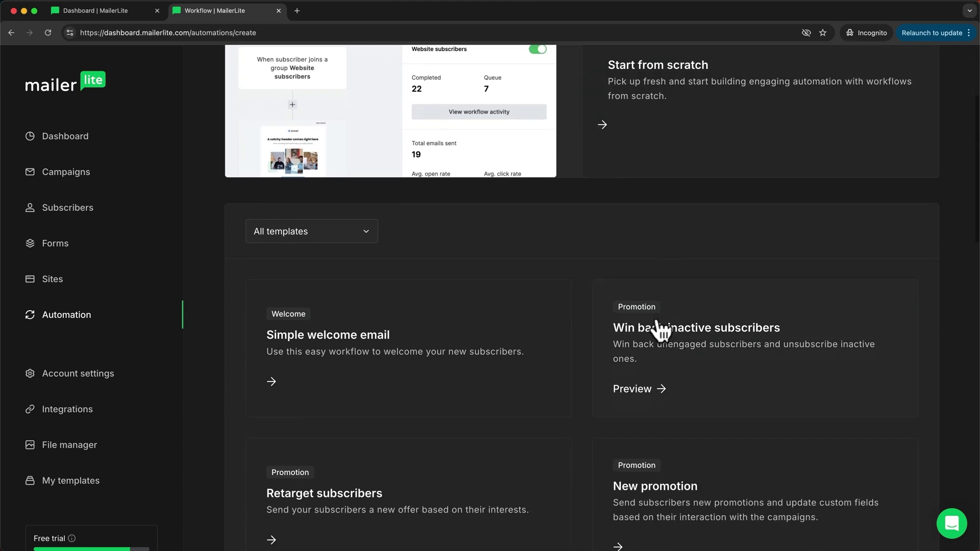
{"action": "scroll", "coordinate": [577, 395], "scroll_direction": "down", "scroll_amount": 3}
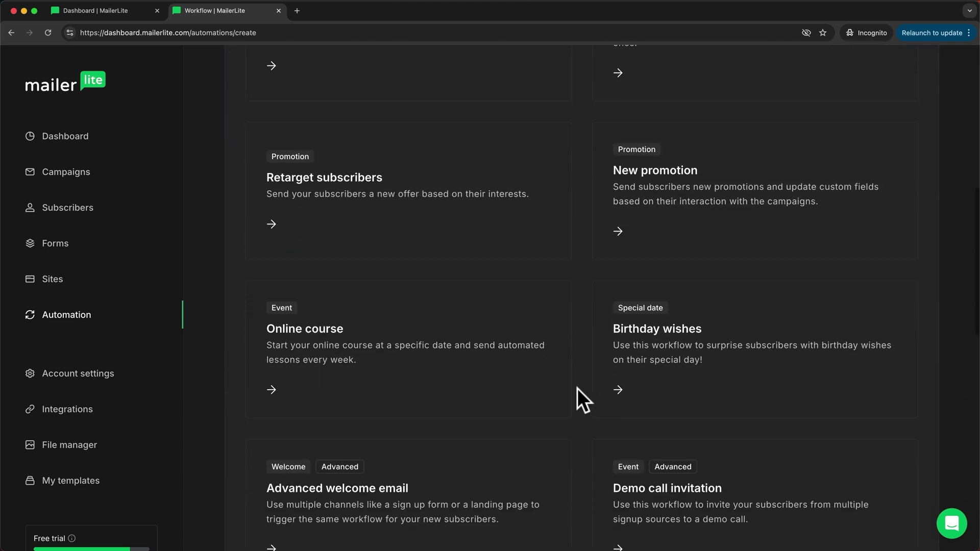
{"action": "scroll", "coordinate": [577, 388], "scroll_direction": "up", "scroll_amount": 7}
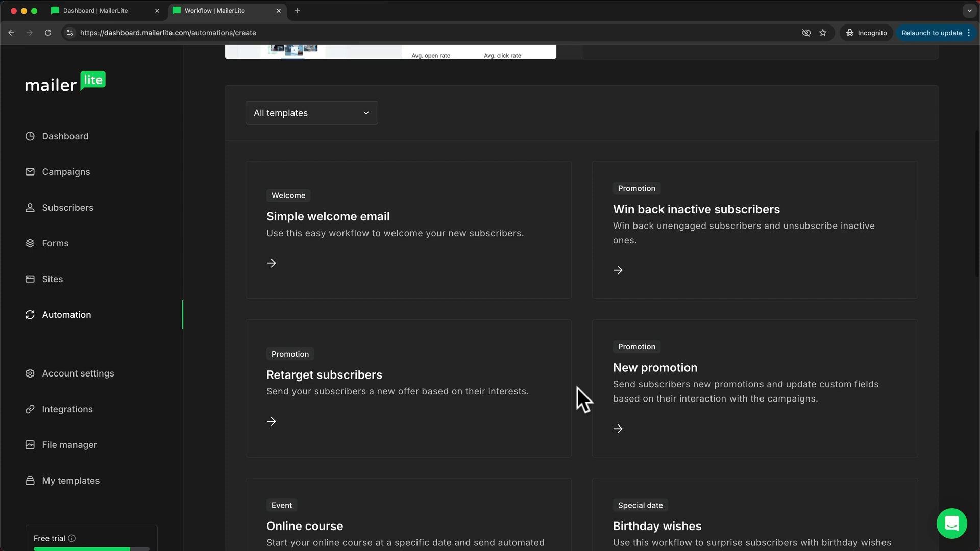
{"action": "scroll", "coordinate": [577, 388], "scroll_direction": "up", "scroll_amount": 3}
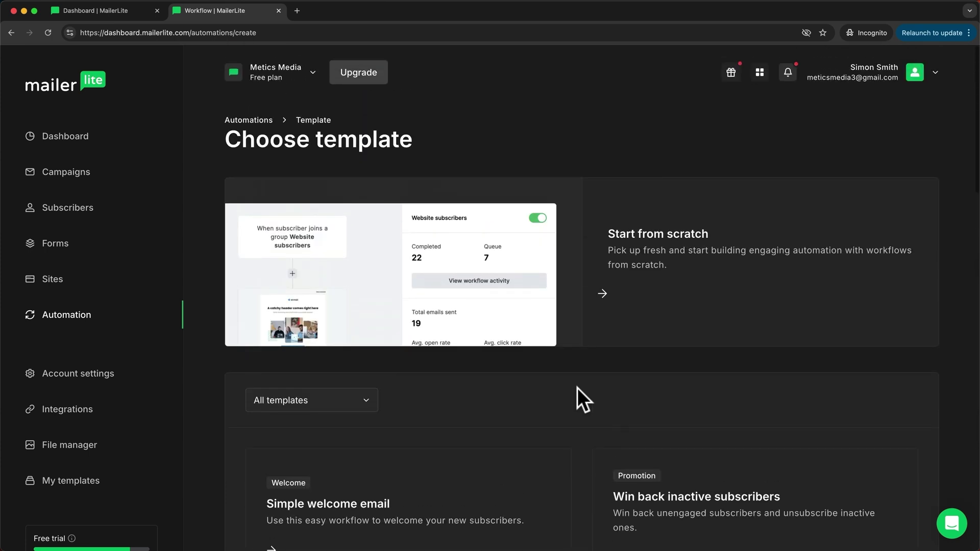
Step: Start from scratch, name the automation 'Welcome Email Series', and open the workflow builder
{"action": "left_click", "coordinate": [628, 295]}
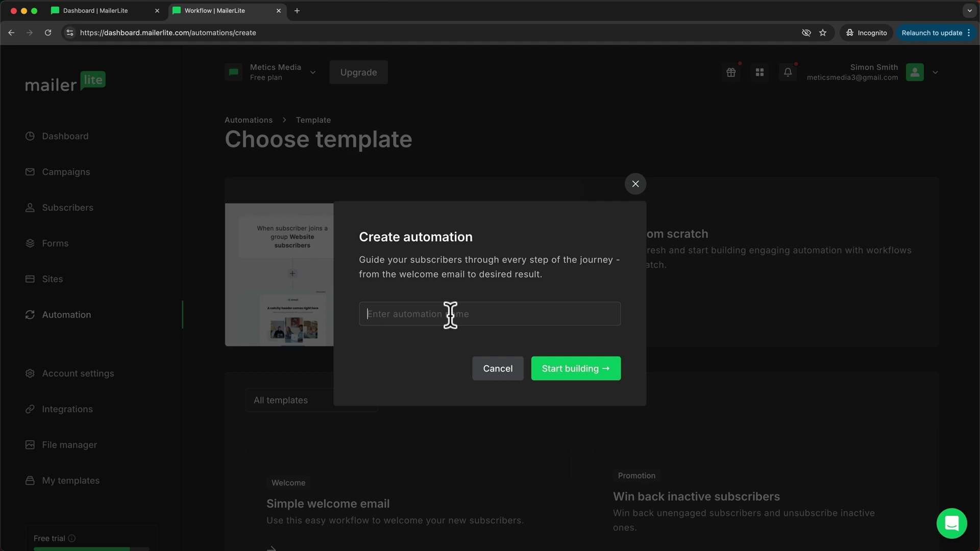
{"action": "type", "text": "Welcome Email Series"}
{"action": "left_click", "coordinate": [567, 372]}
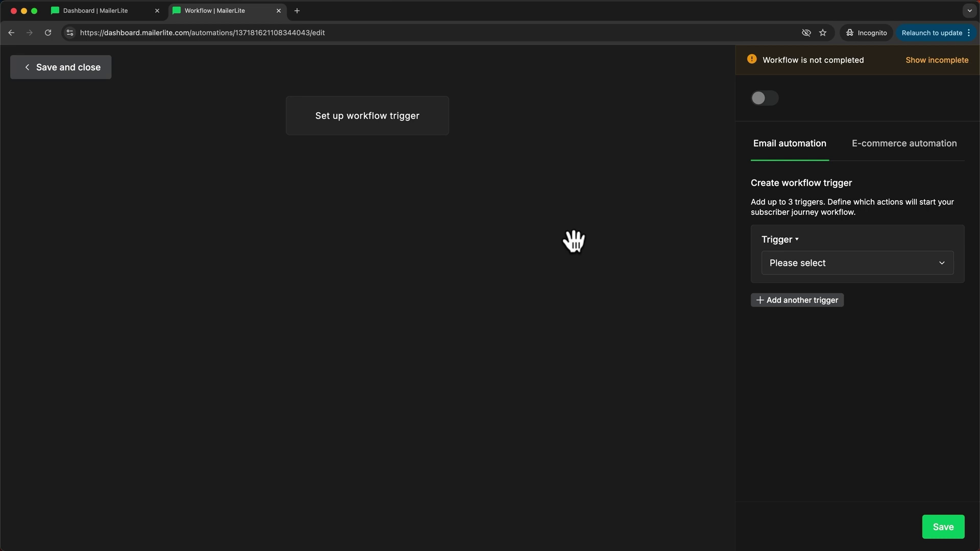
Step: Save the trigger 'When subscriber joins group(s)' for the Youtube Subscribers group
{"action": "left_click", "coordinate": [840, 275]}
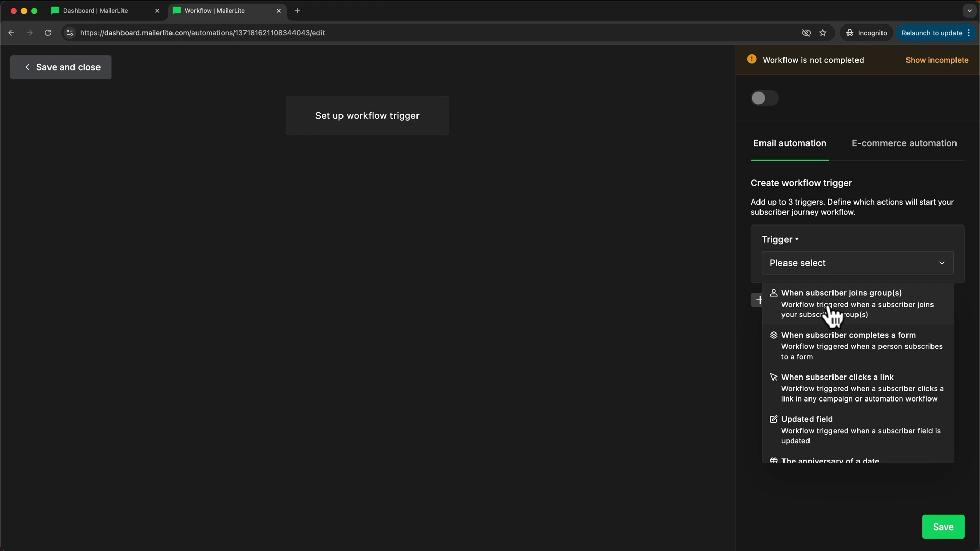
{"action": "left_click", "coordinate": [850, 306]}
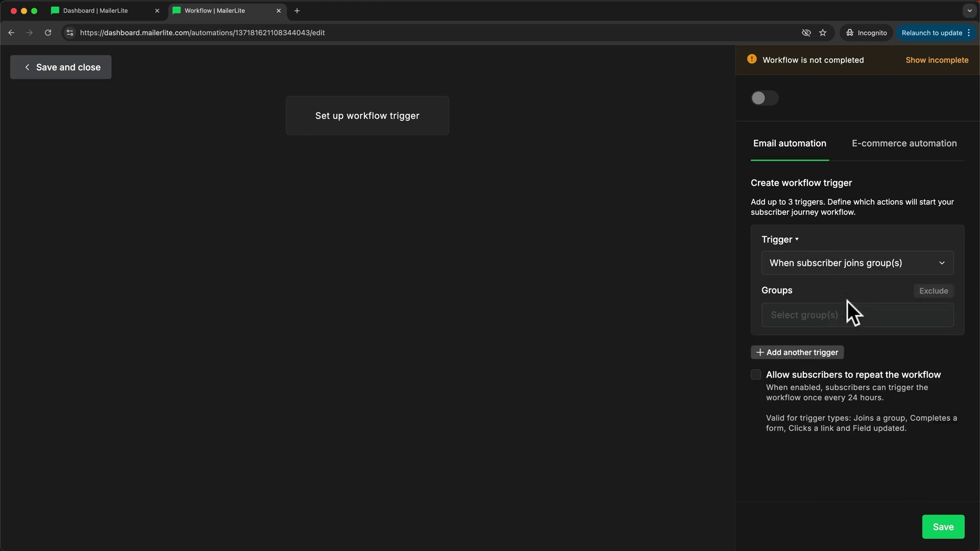
{"action": "left_click", "coordinate": [806, 313]}
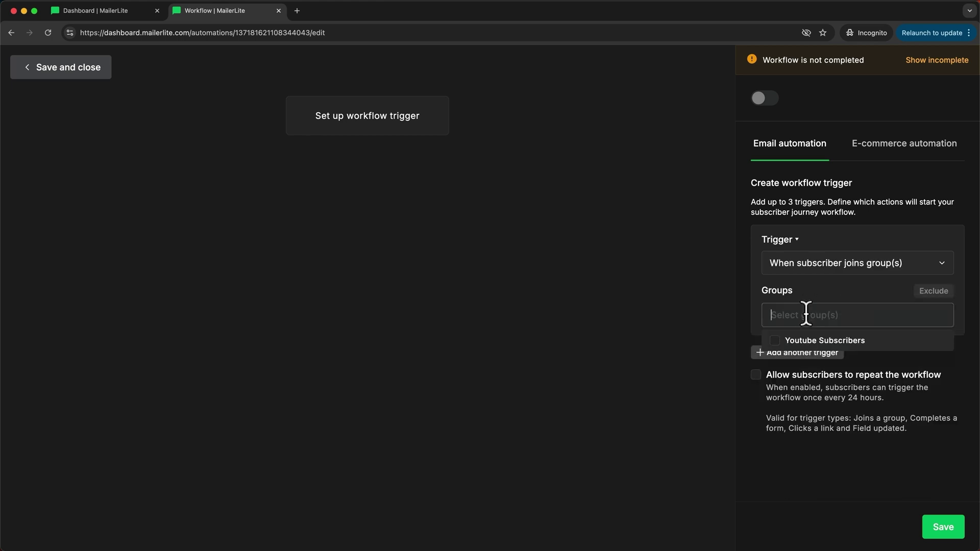
{"action": "left_click", "coordinate": [776, 340]}
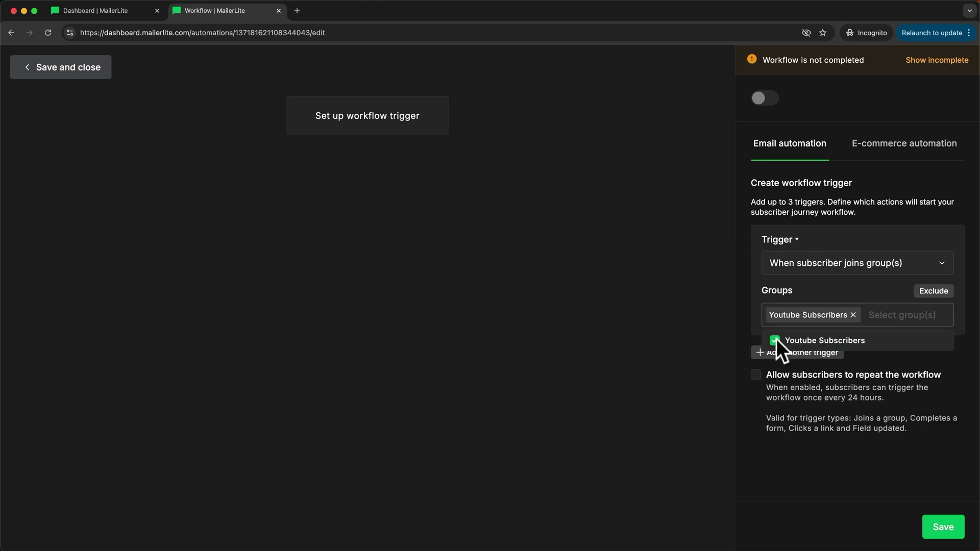
{"action": "left_click", "coordinate": [940, 526]}
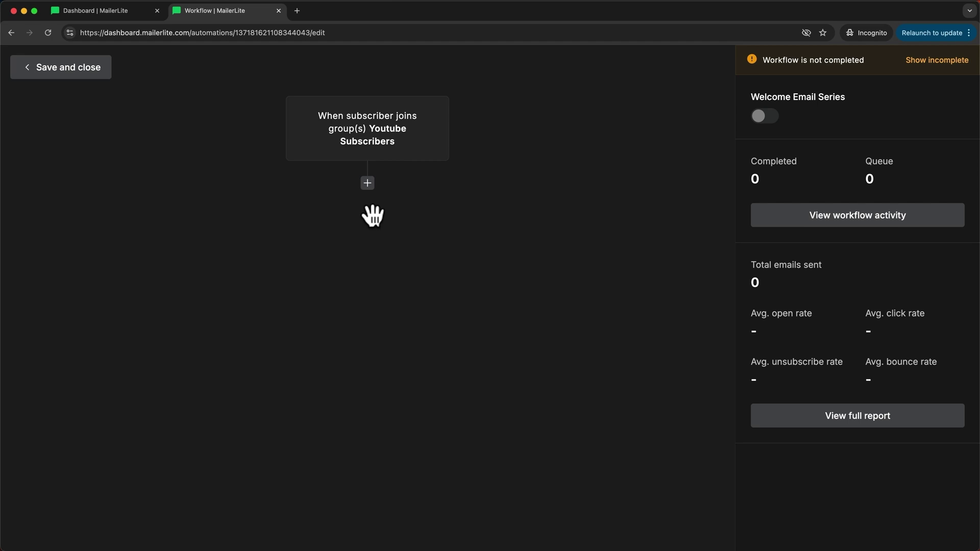
Step: Add a Welcome Email step with subject 'Welcome {$name}! Here's your ebook...' from Metics Media
{"action": "left_click", "coordinate": [367, 183]}
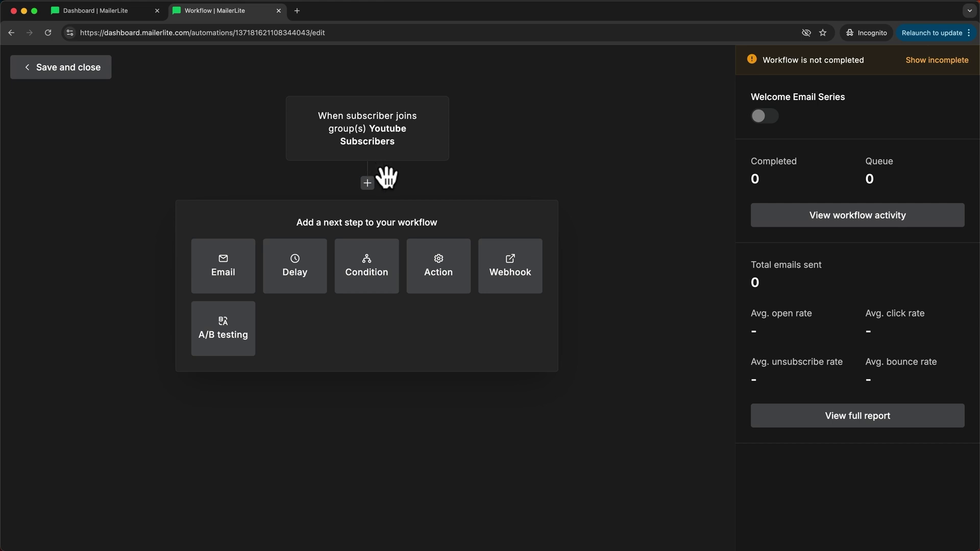
{"action": "left_click", "coordinate": [235, 293]}
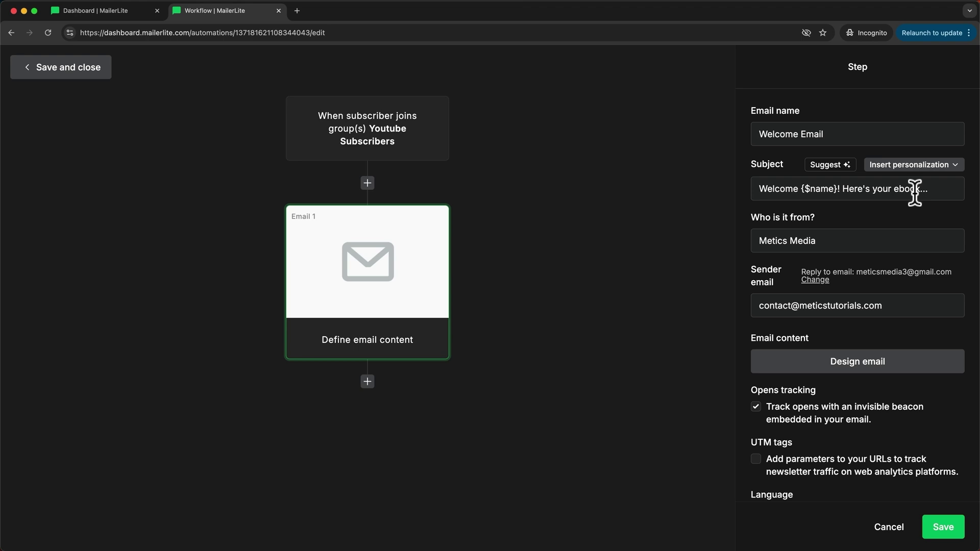
{"action": "left_click_drag", "start_coordinate": [761, 306], "coordinate": [908, 304]}
{"action": "left_click", "coordinate": [751, 322]}
Step: Design the Welcome Email from scratch in the rich-text editor and finish editing
{"action": "left_click", "coordinate": [860, 377]}
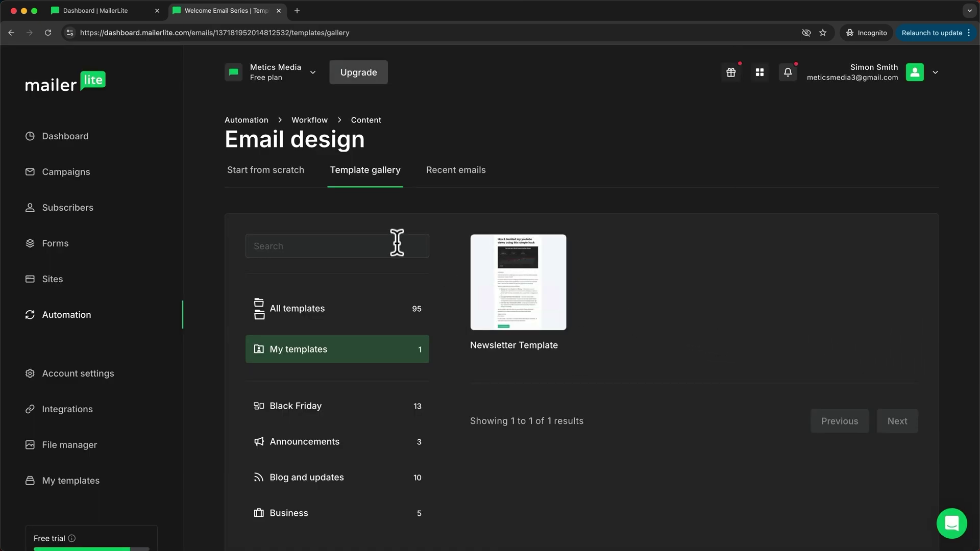
{"action": "left_click", "coordinate": [286, 177]}
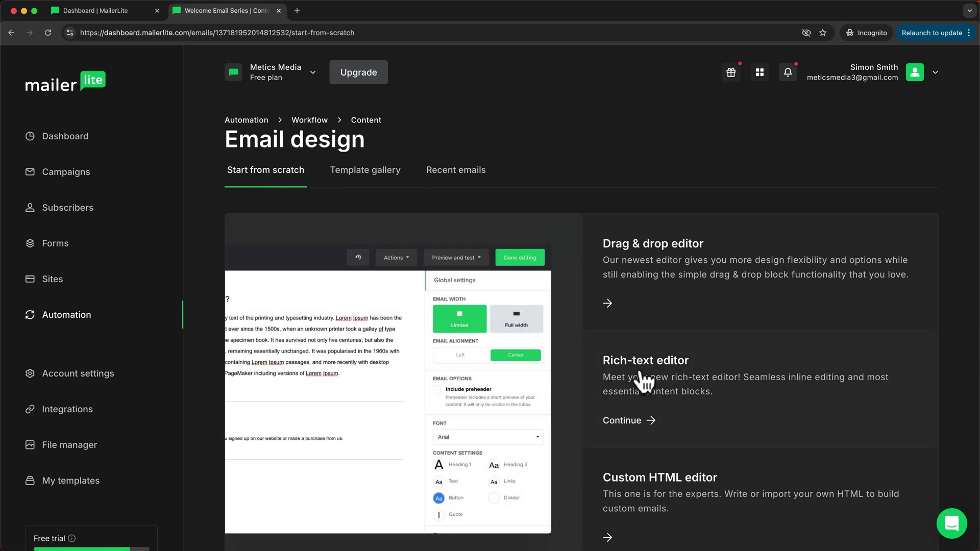
{"action": "left_click", "coordinate": [644, 421]}
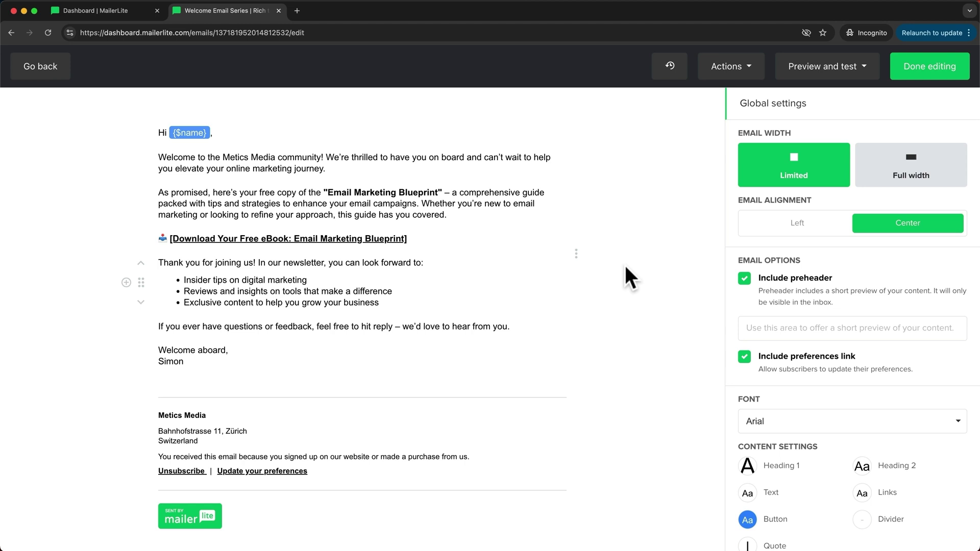
{"action": "left_click", "coordinate": [931, 70]}
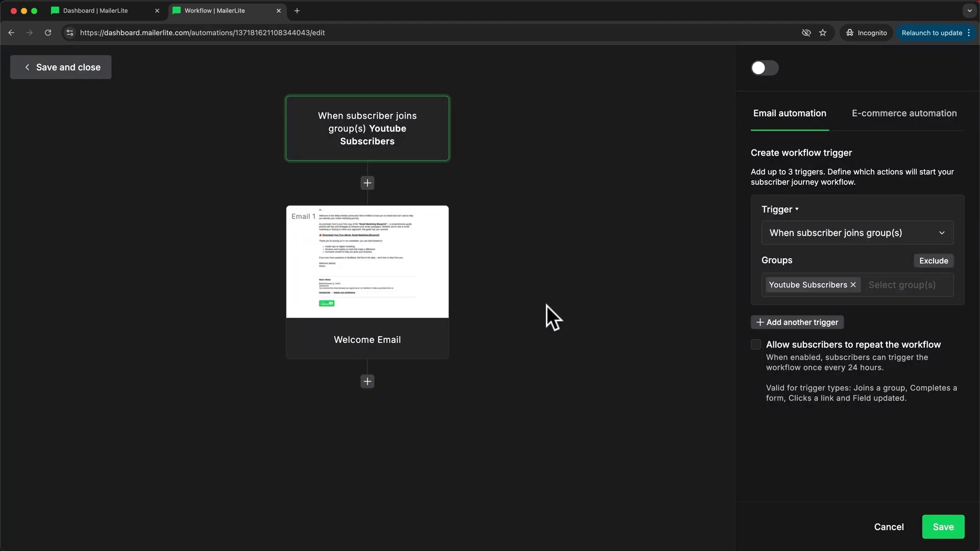
{"action": "mouse_move", "coordinate": [435, 292]}
Step: Add a delay after the Welcome Email and save it with a 1-day wait
{"action": "left_click", "coordinate": [368, 383]}
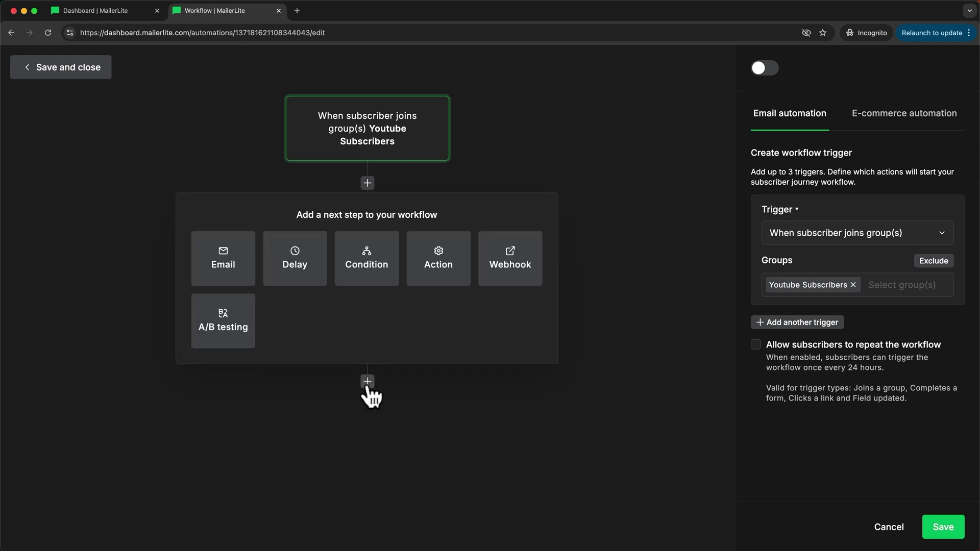
{"action": "left_click", "coordinate": [308, 293]}
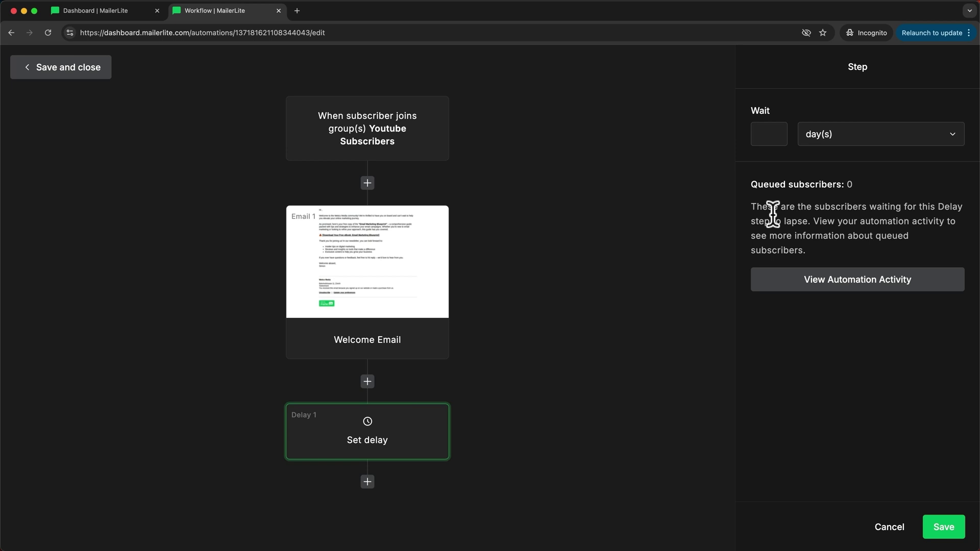
{"action": "left_click", "coordinate": [778, 135]}
{"action": "type", "text": "1"}
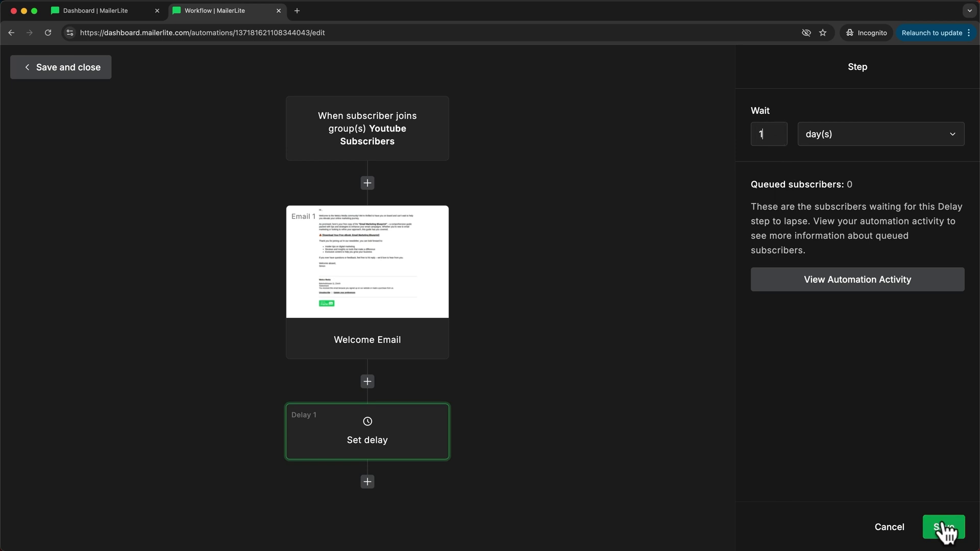
{"action": "left_click", "coordinate": [945, 535]}
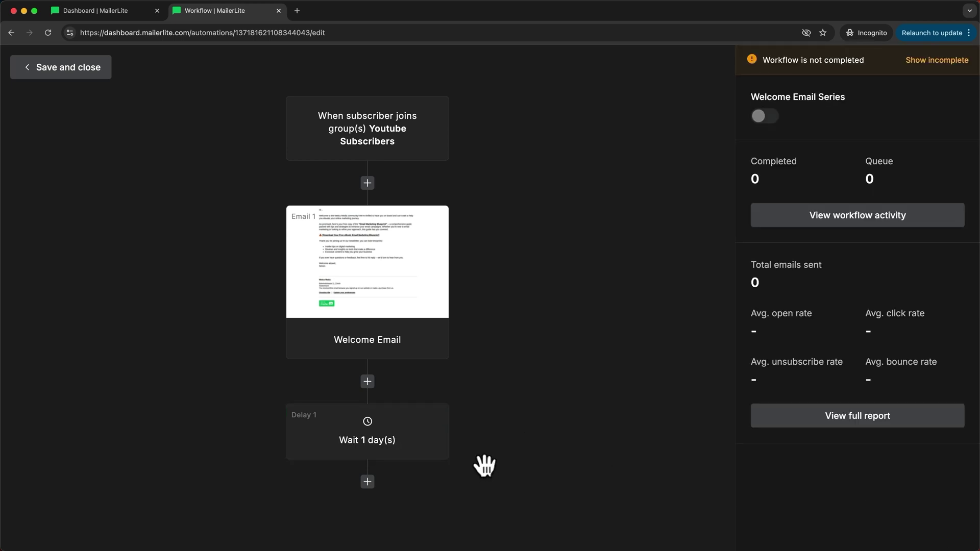
Step: Add a second email step, 'Email 2: Welcome Series', after the delay
{"action": "left_click", "coordinate": [367, 482]}
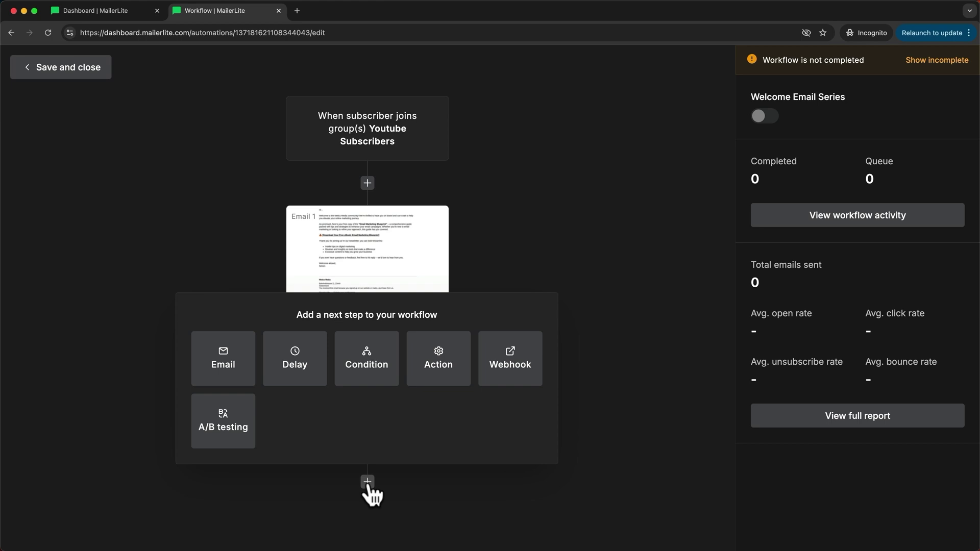
{"action": "left_click", "coordinate": [240, 377]}
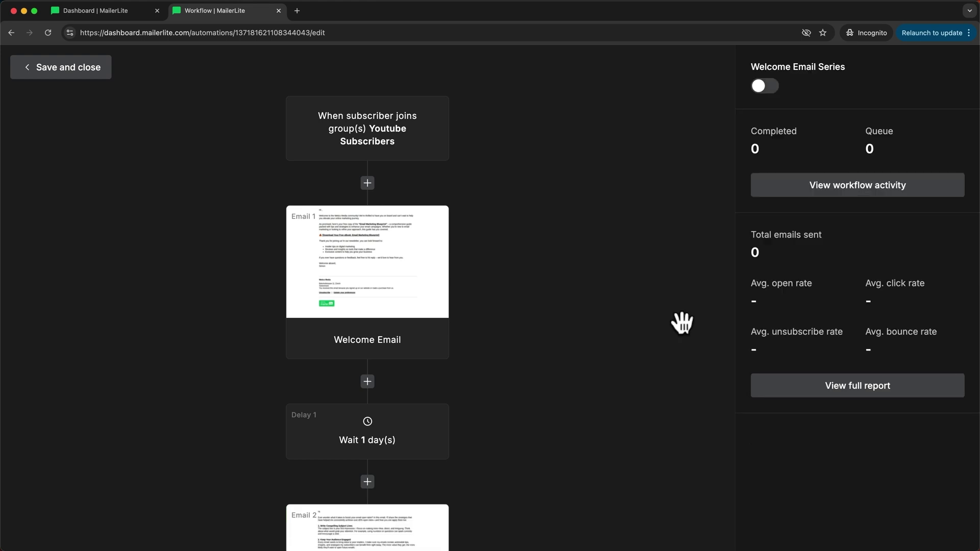
{"action": "scroll", "coordinate": [682, 323], "scroll_direction": "down", "scroll_amount": 5}
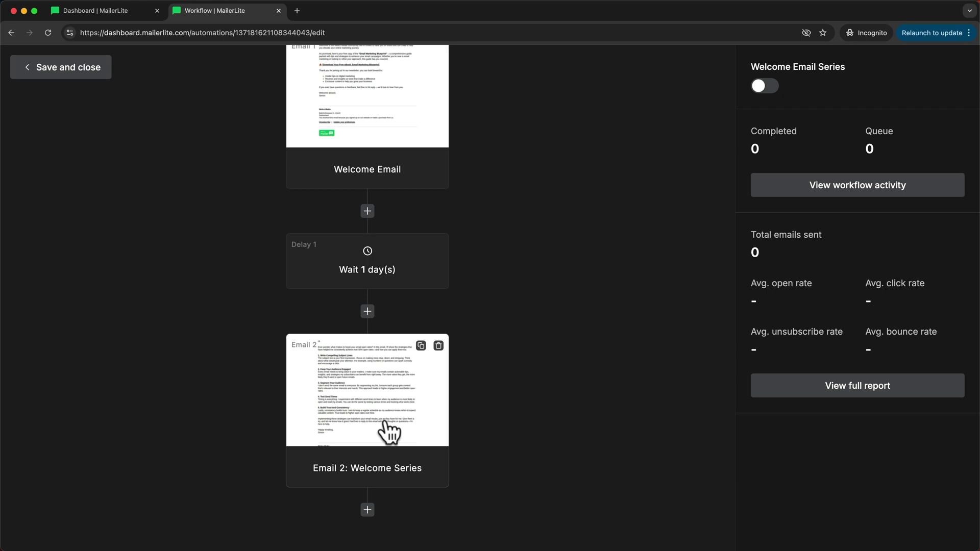
{"action": "scroll", "coordinate": [420, 275], "scroll_direction": "up", "scroll_amount": 1}
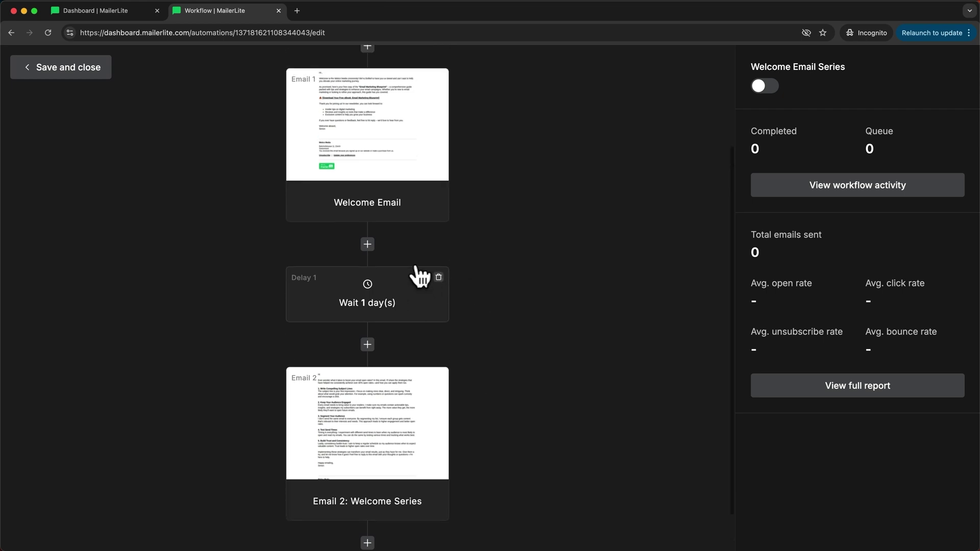
{"action": "scroll", "coordinate": [420, 275], "scroll_direction": "up", "scroll_amount": 1}
{"action": "scroll", "coordinate": [489, 295], "scroll_direction": "down", "scroll_amount": 1}
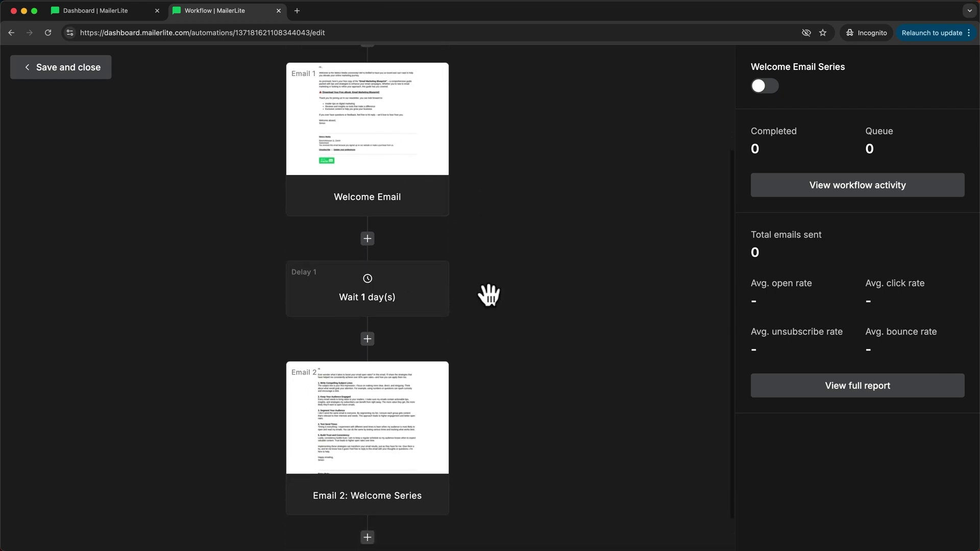
{"action": "scroll", "coordinate": [426, 308], "scroll_direction": "down", "scroll_amount": 1}
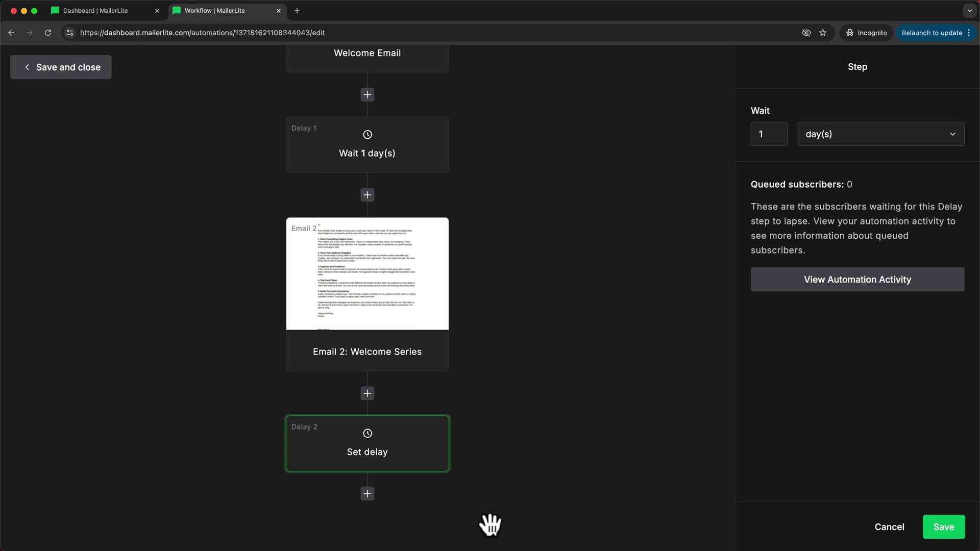
Step: Insert a Workflow activity condition after Delay 2: Email 2: Welcome Series had any link clicked
{"action": "left_click", "coordinate": [367, 494]}
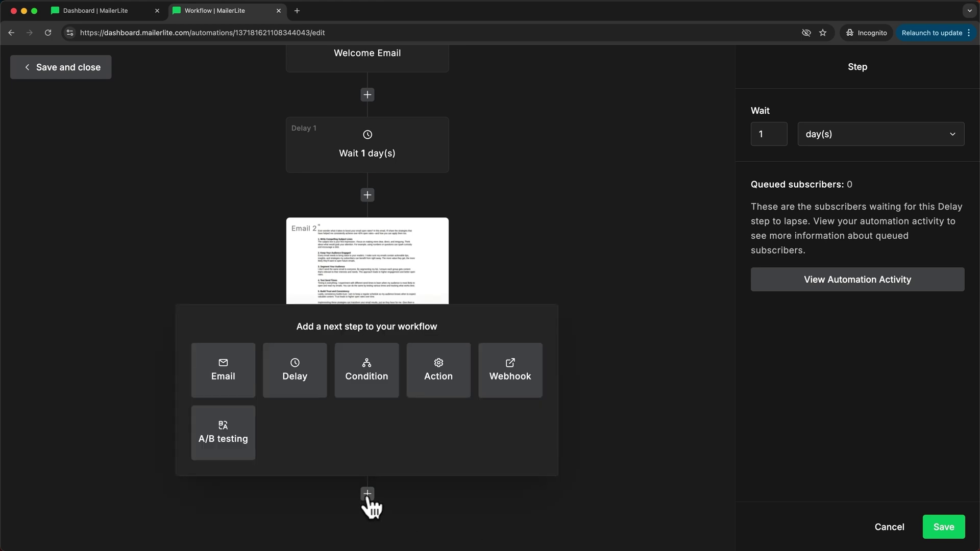
{"action": "left_click", "coordinate": [376, 398]}
{"action": "scroll", "coordinate": [434, 437], "scroll_direction": "down", "scroll_amount": 3}
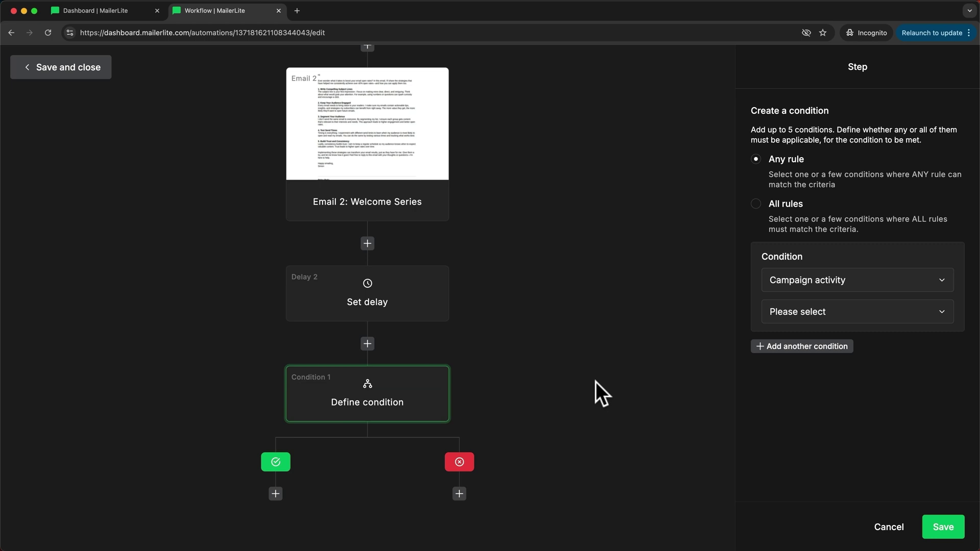
{"action": "left_click", "coordinate": [794, 284]}
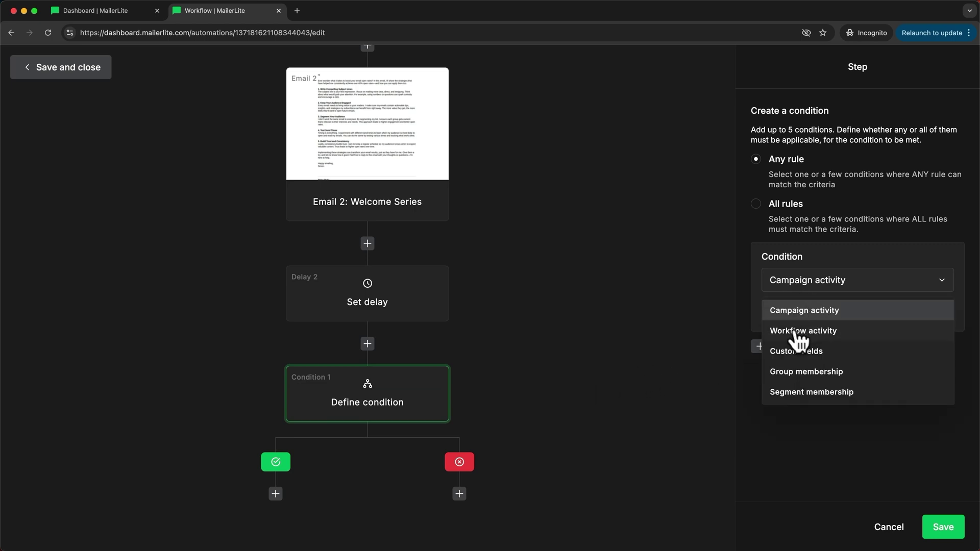
{"action": "left_click", "coordinate": [800, 332]}
{"action": "left_click", "coordinate": [808, 315]}
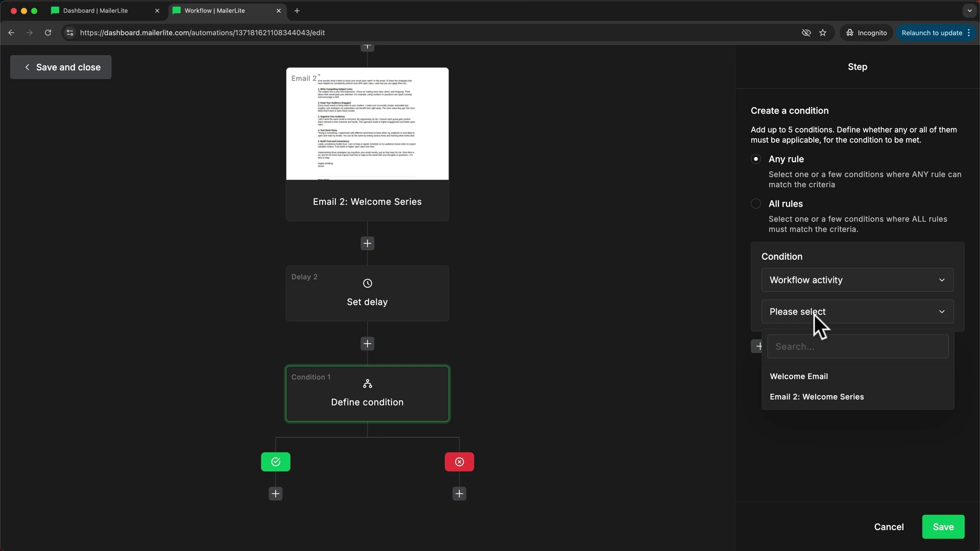
{"action": "left_click", "coordinate": [793, 398]}
{"action": "left_click", "coordinate": [825, 349]}
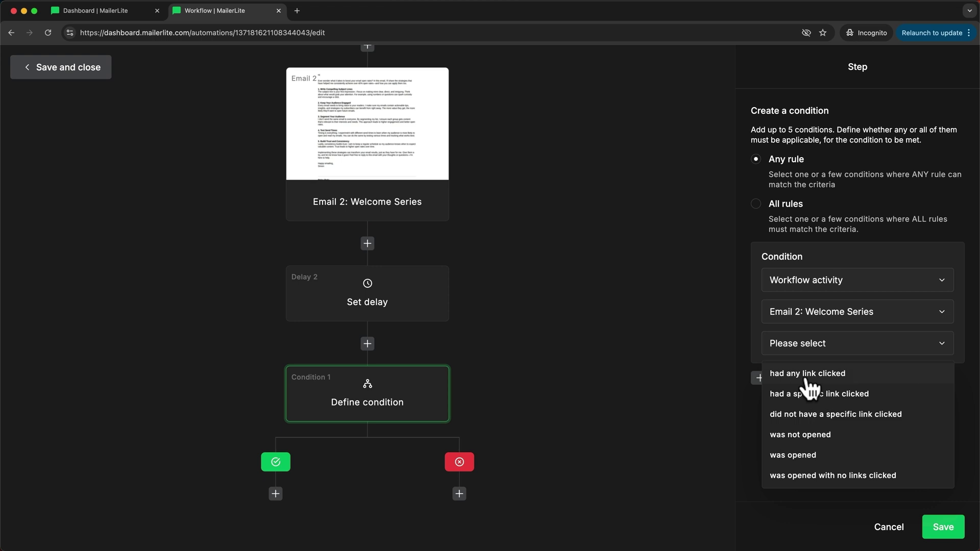
{"action": "left_click", "coordinate": [856, 374]}
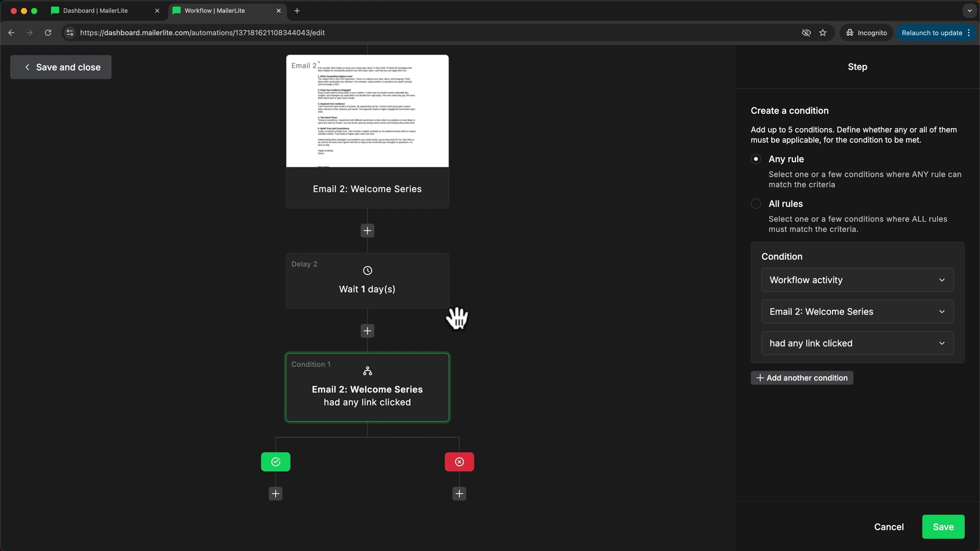
{"action": "scroll", "coordinate": [455, 317], "scroll_direction": "up", "scroll_amount": 2}
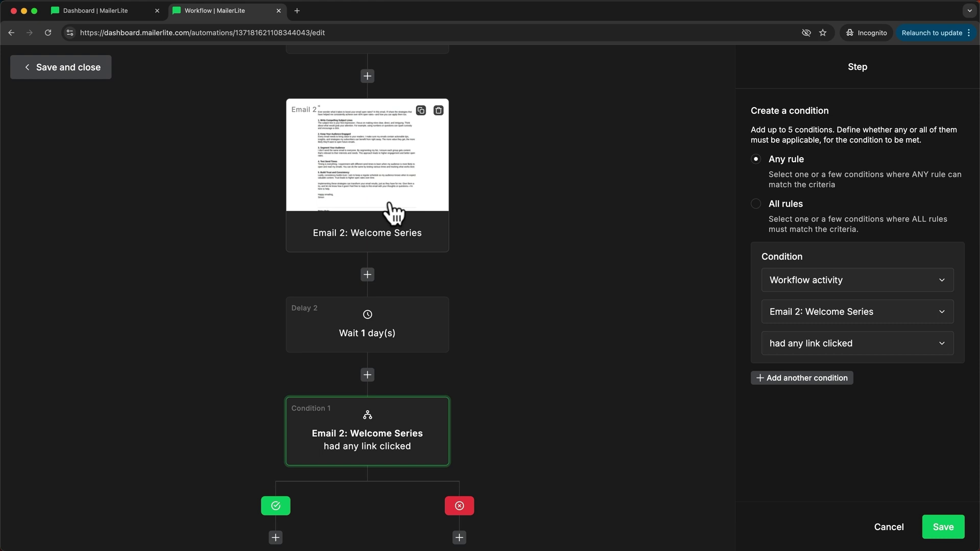
{"action": "scroll", "coordinate": [376, 184], "scroll_direction": "up", "scroll_amount": 1}
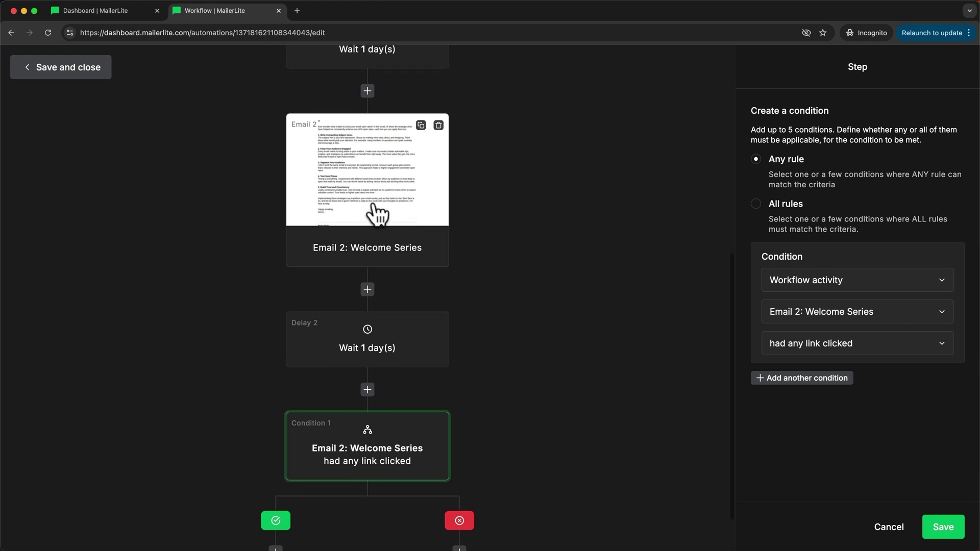
{"action": "scroll", "coordinate": [376, 210], "scroll_direction": "down", "scroll_amount": 3}
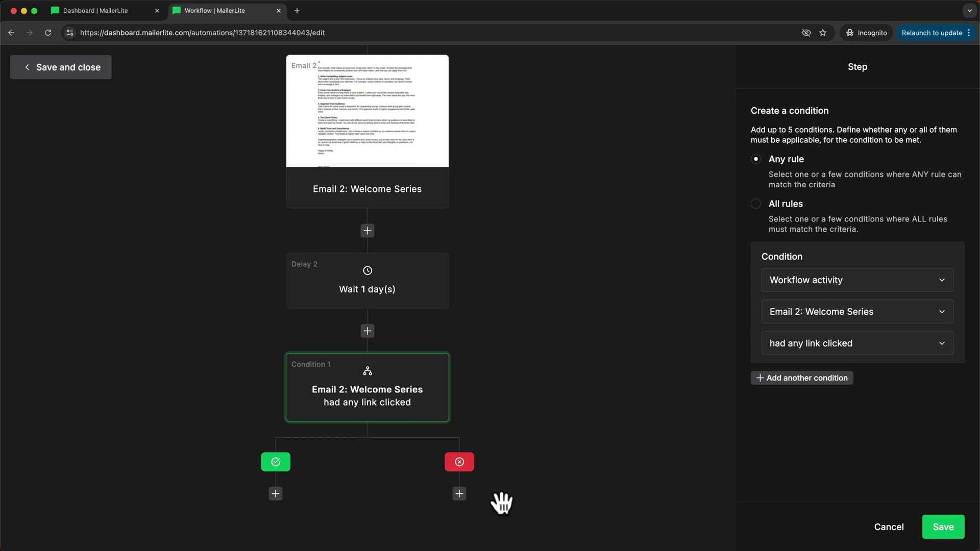
Step: Save the link-click condition, then add an email step under both the no-click and clicked branches
{"action": "left_click", "coordinate": [492, 492]}
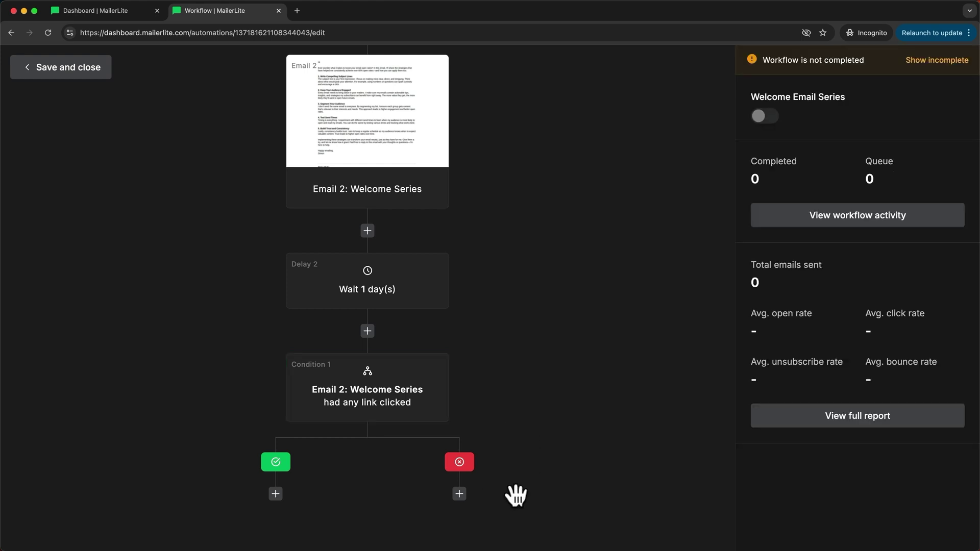
{"action": "left_click", "coordinate": [460, 494]}
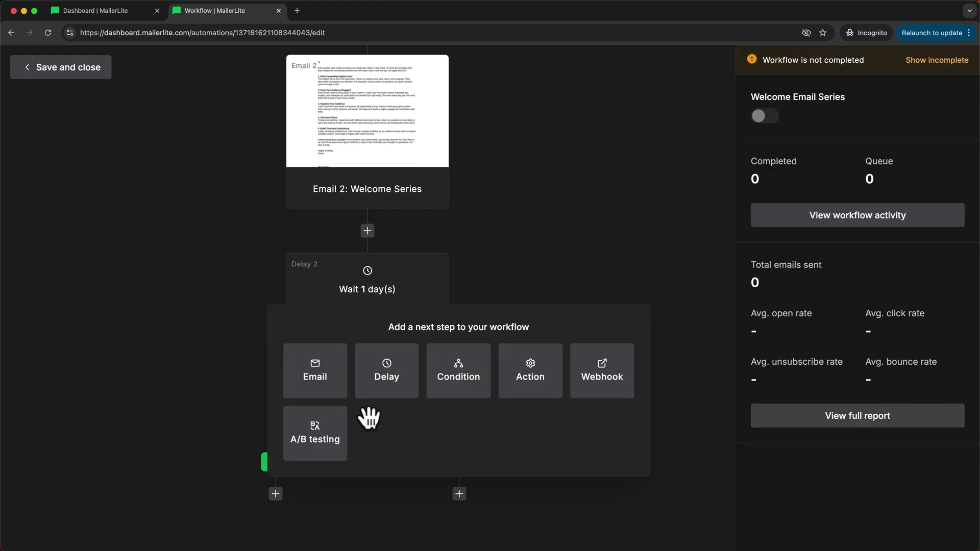
{"action": "left_click", "coordinate": [333, 390]}
{"action": "scroll", "coordinate": [531, 505], "scroll_direction": "down", "scroll_amount": 5}
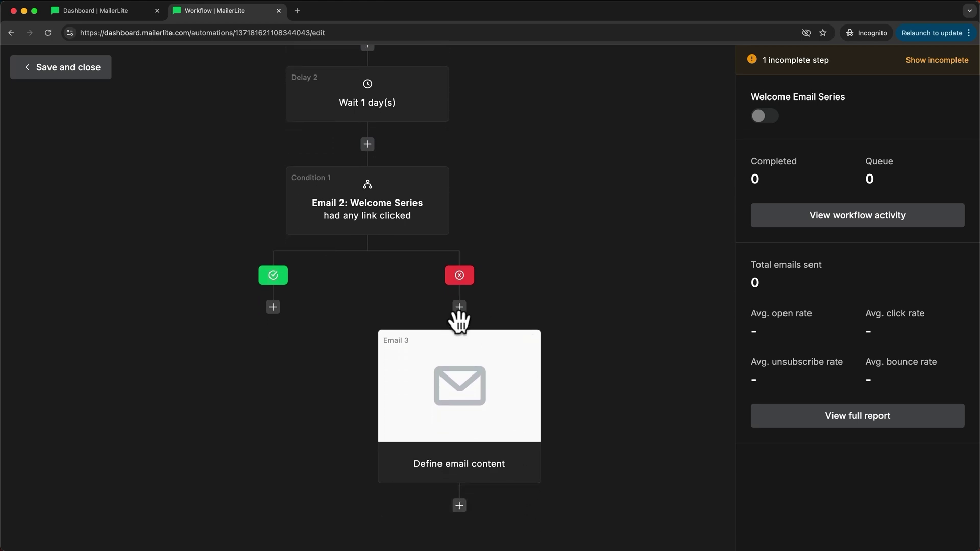
{"action": "left_click", "coordinate": [273, 307]}
{"action": "left_click", "coordinate": [129, 185]}
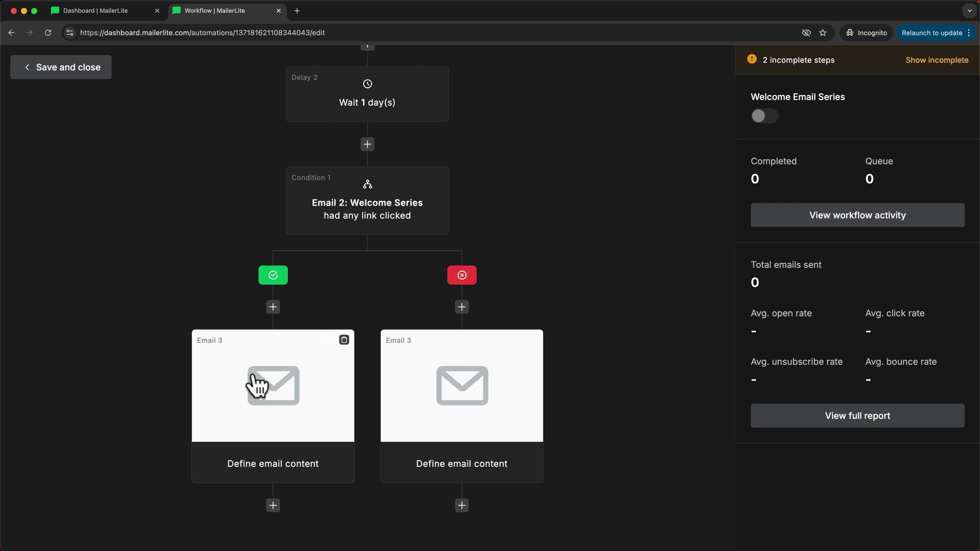
{"action": "scroll", "coordinate": [606, 409], "scroll_direction": "down", "scroll_amount": 1}
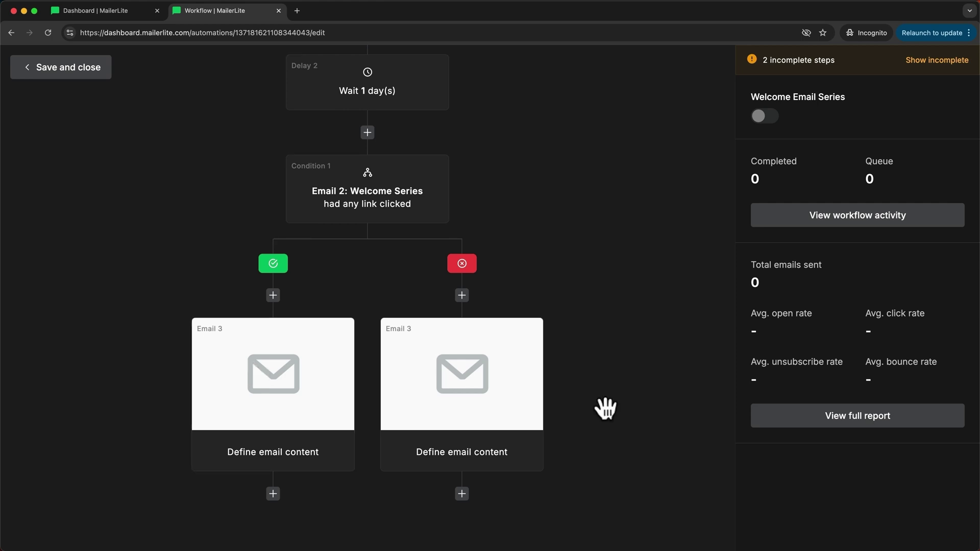